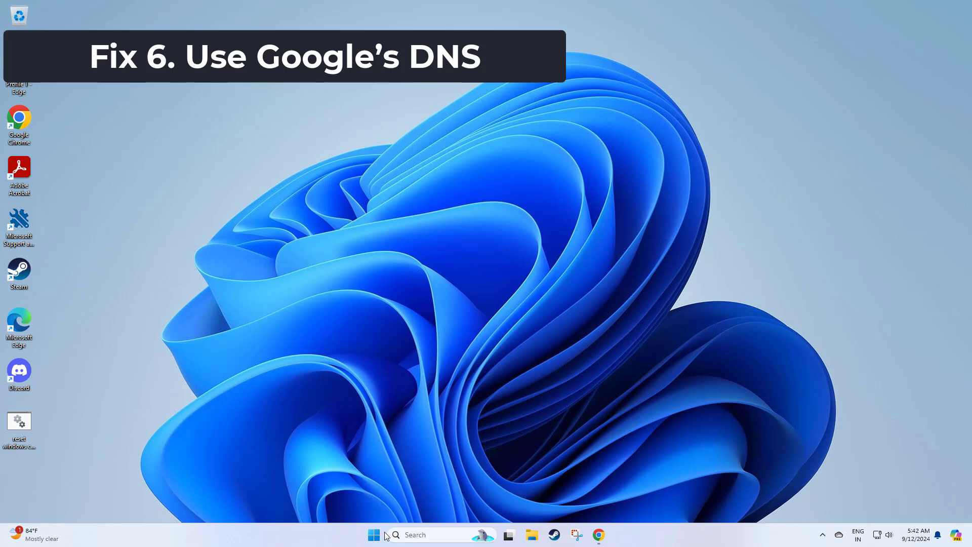
# Open Windows Settings from the Start right-click menu and go to the Network & internet page.
pyautogui.rightClick(374, 535)
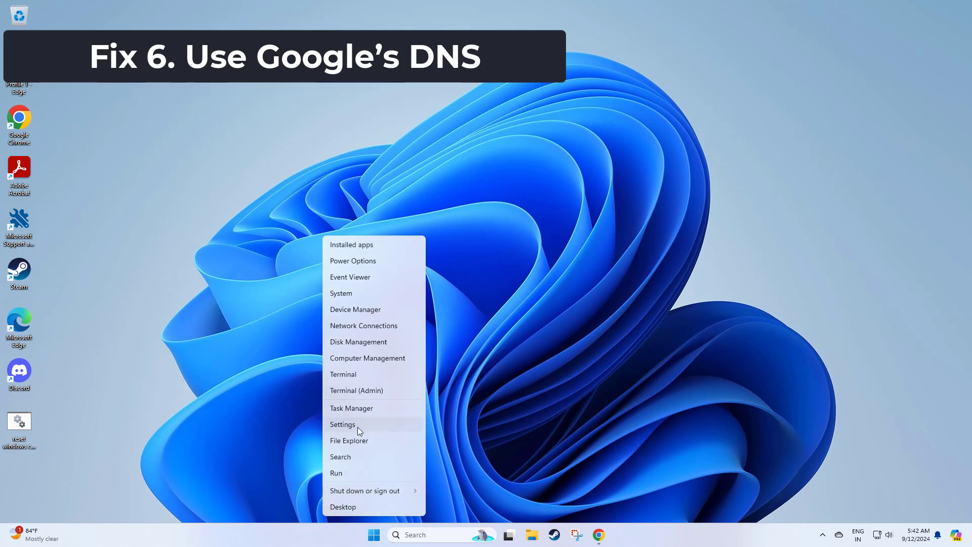
pyautogui.click(344, 426)
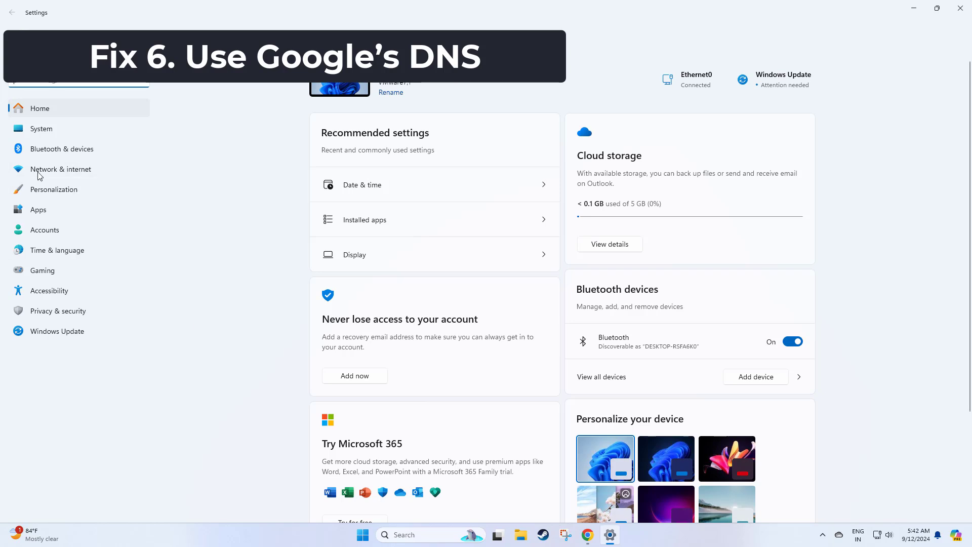
pyautogui.click(55, 168)
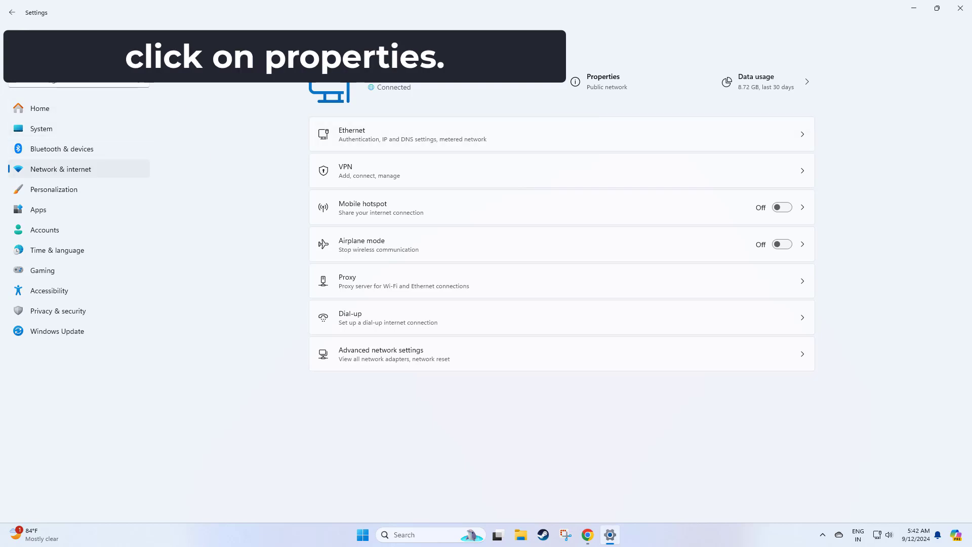
# Set the Ethernet DNS servers manually to 8.8.8.8 preferred and 8.8.4.4 alternate, then save.
pyautogui.click(616, 77)
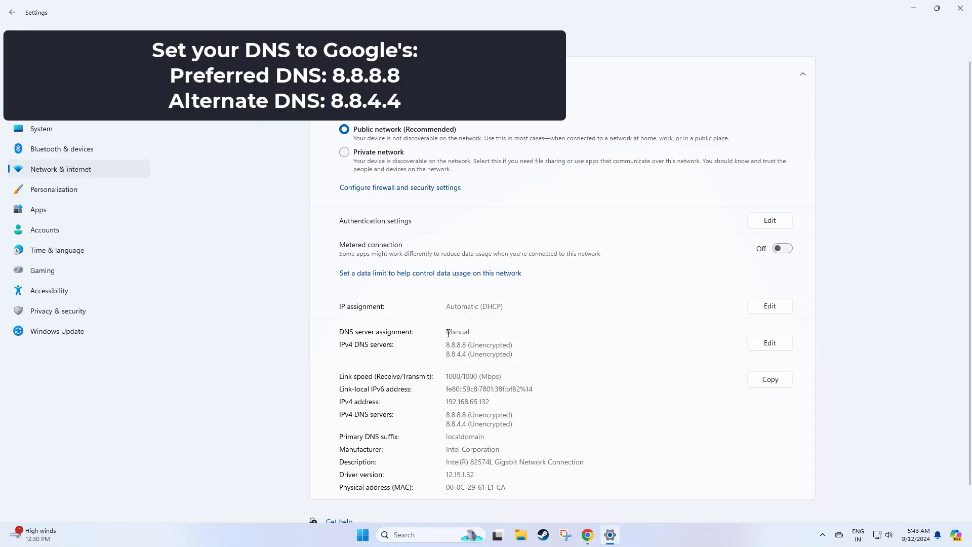
pyautogui.moveTo(446, 331); pyautogui.dragTo(478, 332)
pyautogui.click(767, 346)
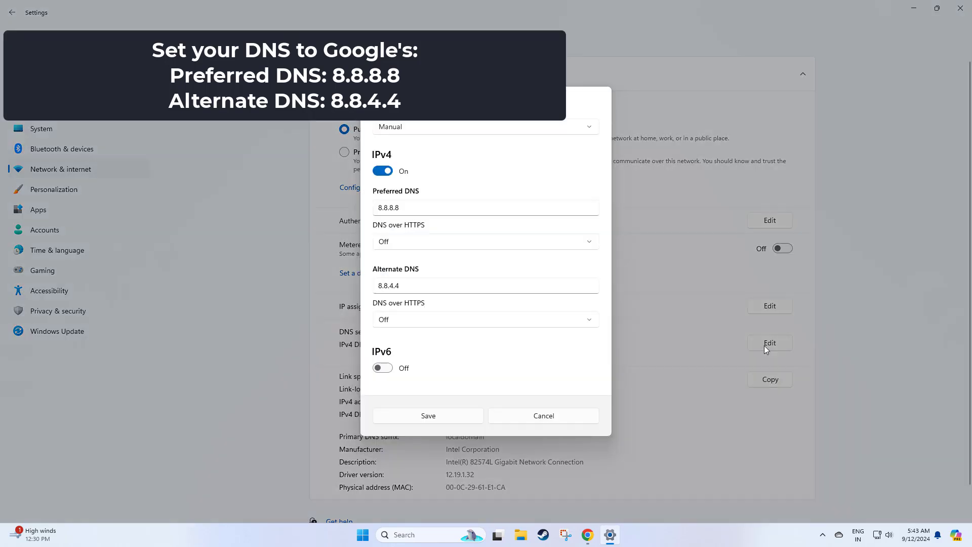
pyautogui.moveTo(475, 207); pyautogui.dragTo(372, 212)
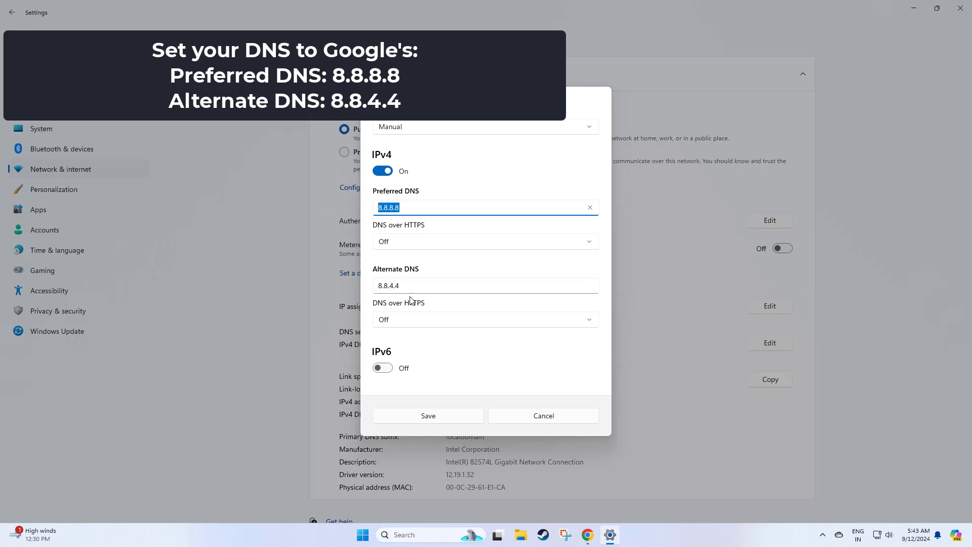
pyautogui.click(375, 283)
pyautogui.moveTo(376, 282); pyautogui.dragTo(401, 286)
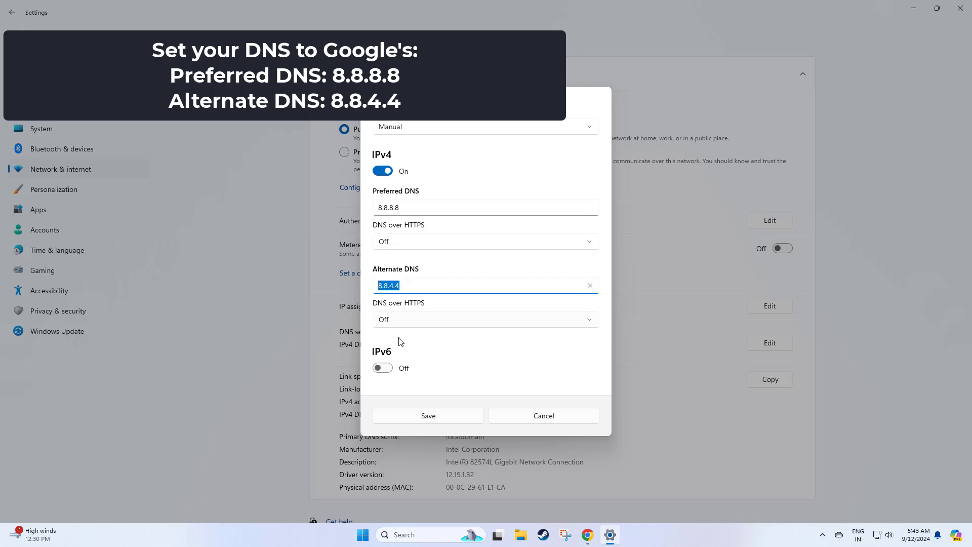
pyautogui.click(471, 363)
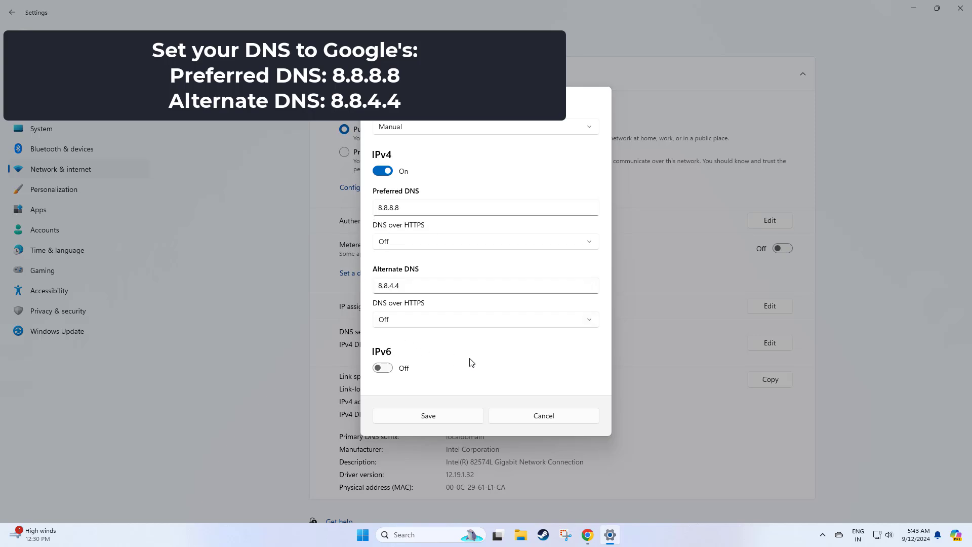
pyautogui.click(439, 415)
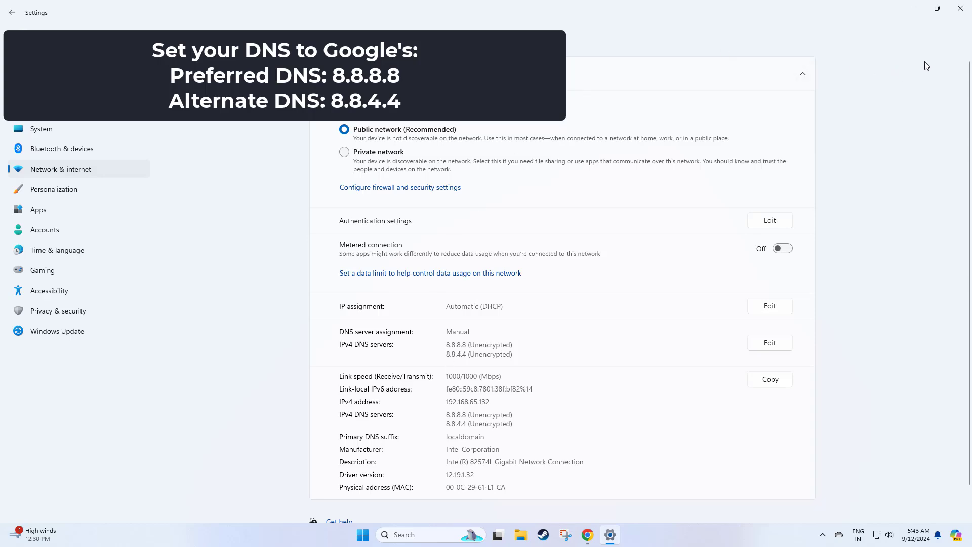
# Close Settings, launch Steam, and bring up the context menu for Half-Life: Restored in the Library.
pyautogui.click(955, 18)
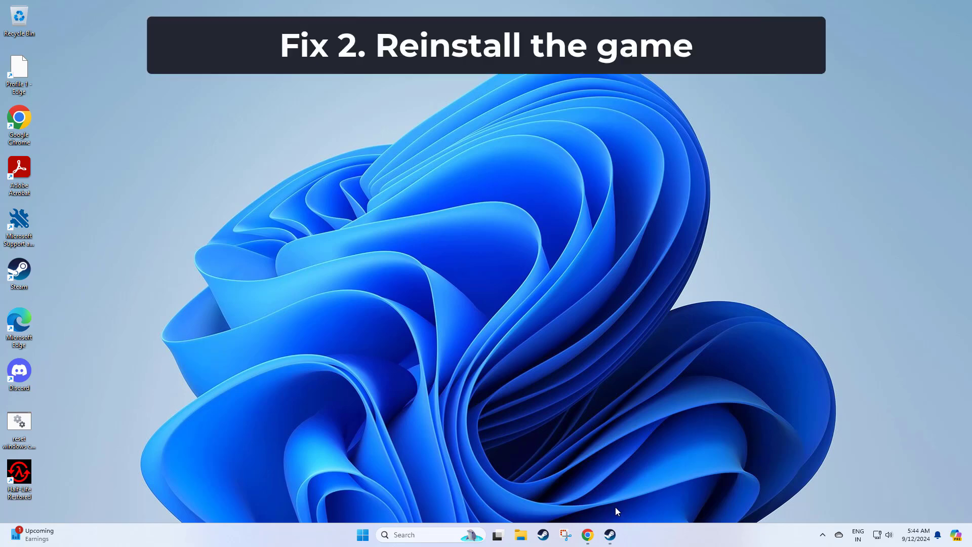
pyautogui.click(614, 536)
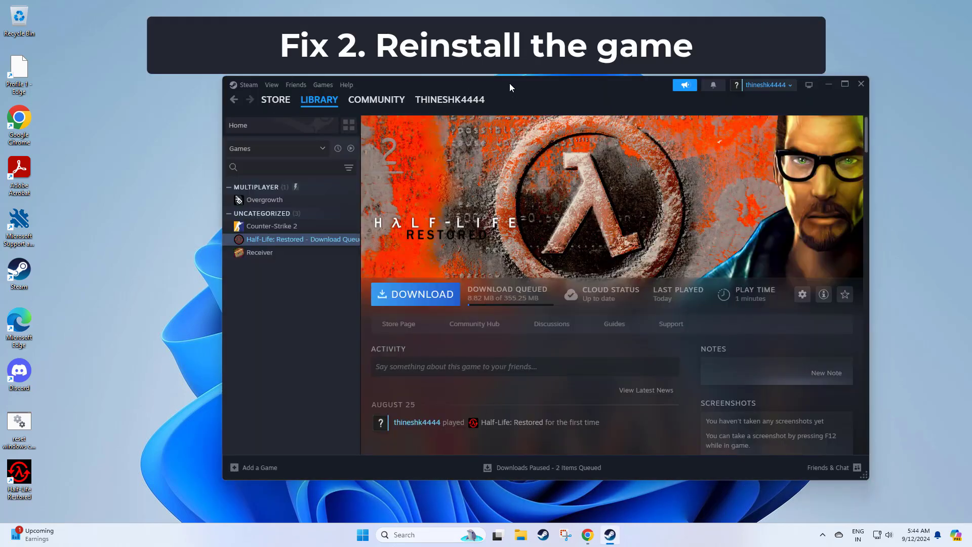
pyautogui.moveTo(496, 78); pyautogui.dragTo(452, 76)
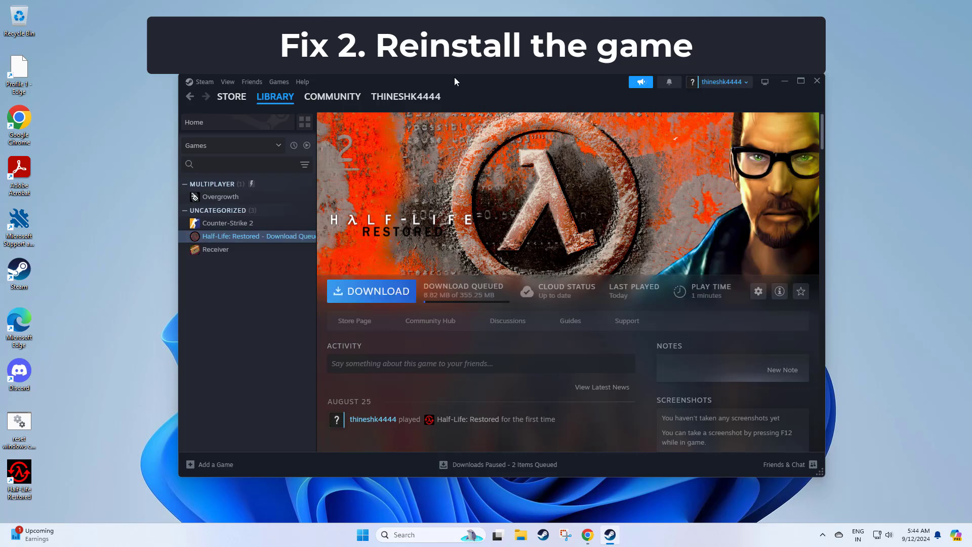
pyautogui.rightClick(257, 235)
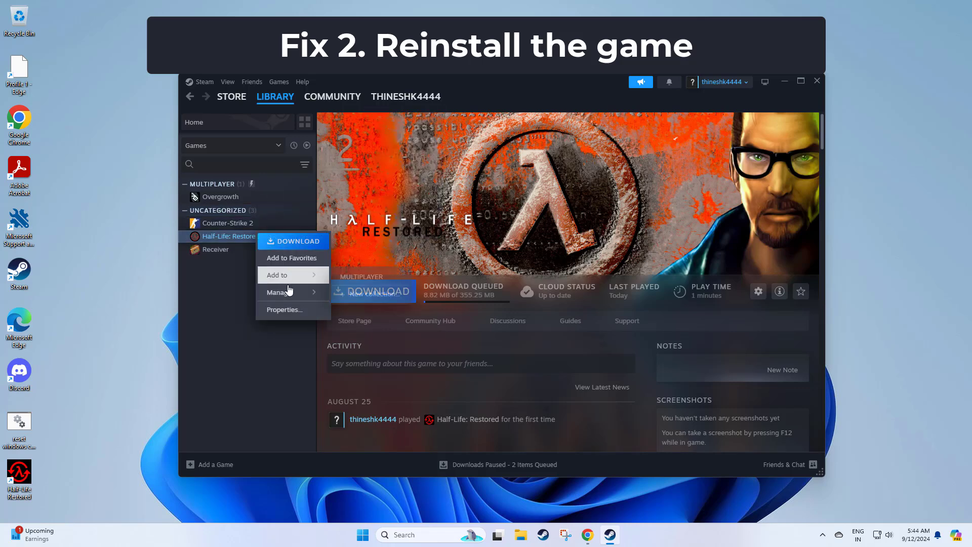
pyautogui.moveTo(292, 296)
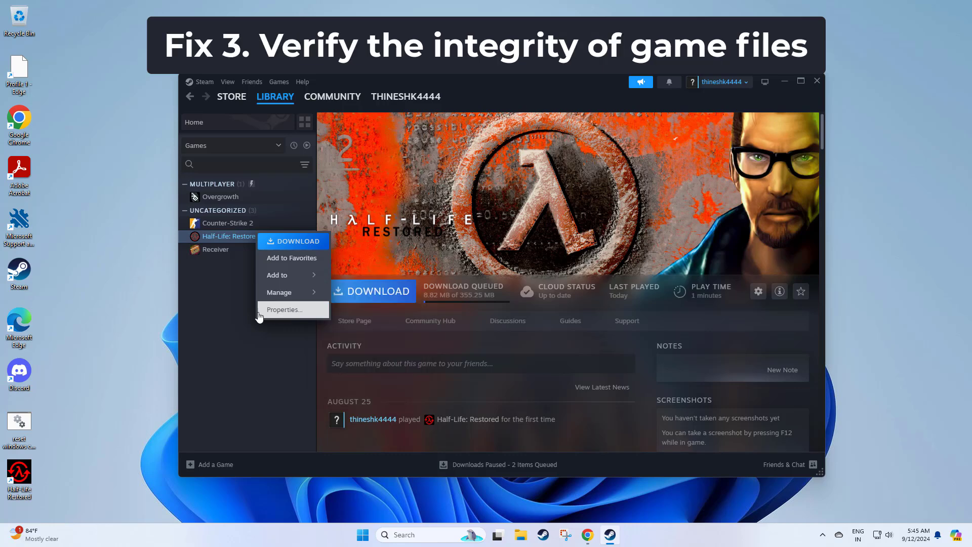
# Verify the integrity of Half-Life: Restored's installed files, then close its Properties window.
pyautogui.click(279, 310)
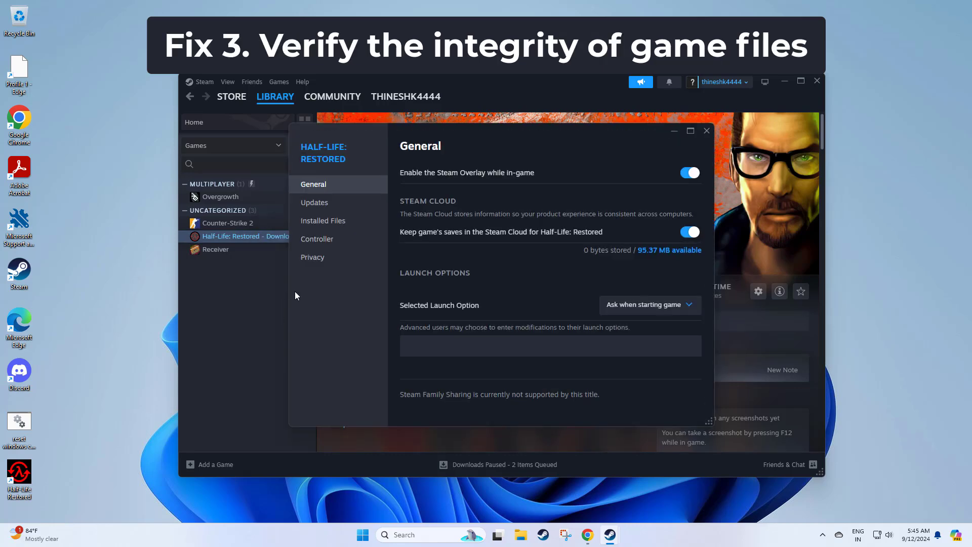
pyautogui.click(317, 225)
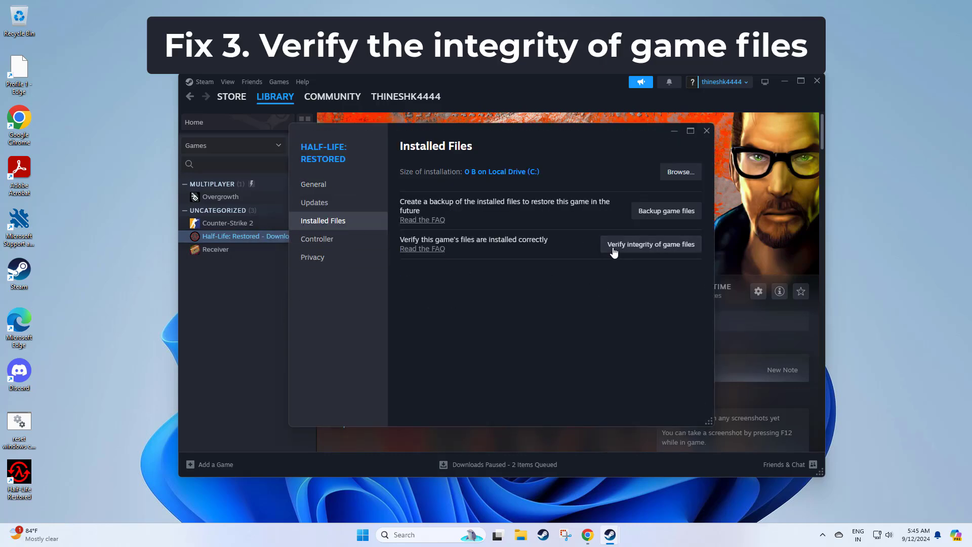
pyautogui.click(676, 244)
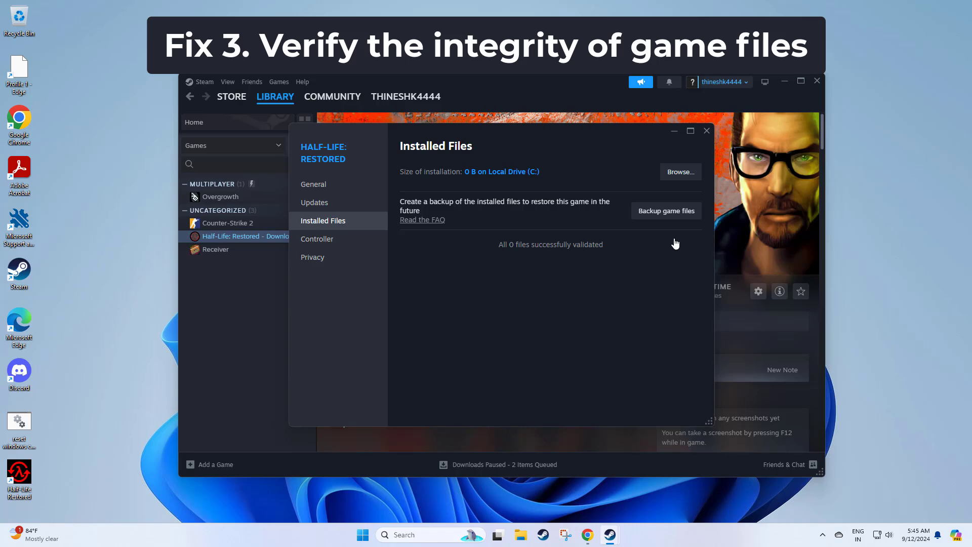
pyautogui.click(707, 134)
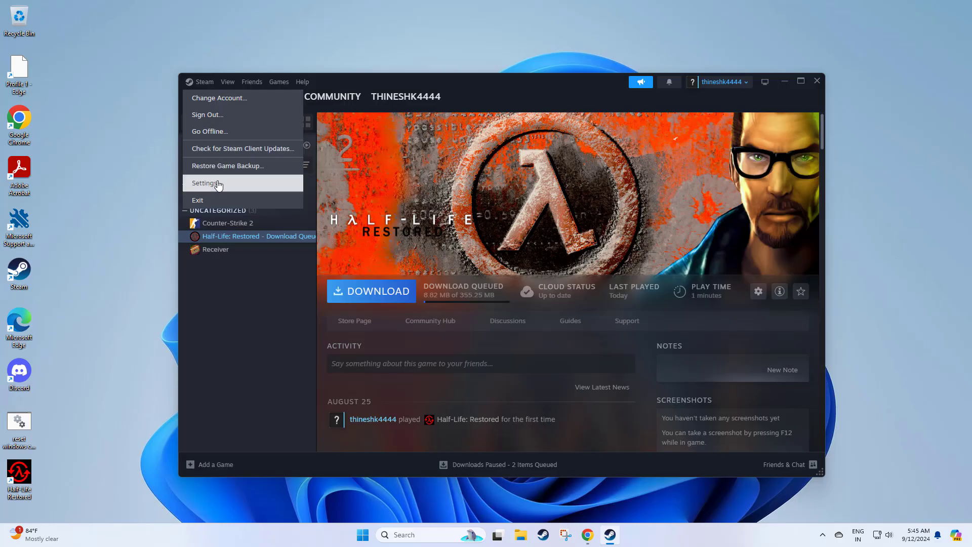
# Clear Steam's download cache under Settings > Downloads and confirm it.
pyautogui.click(219, 183)
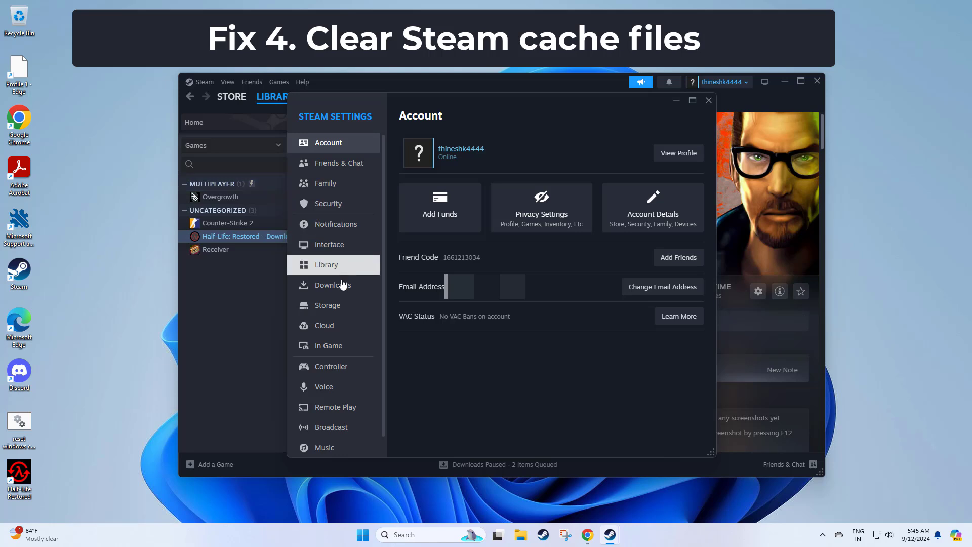
pyautogui.click(343, 284)
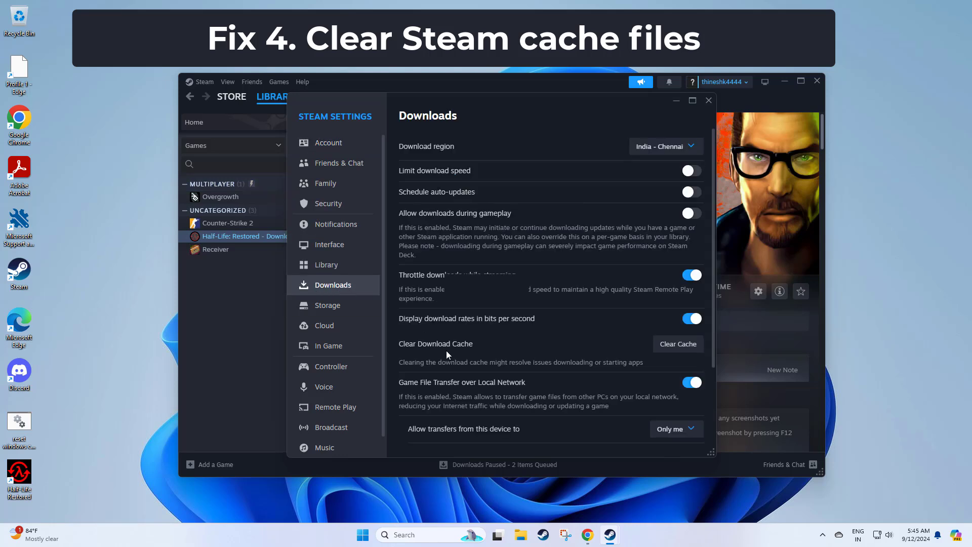
pyautogui.click(690, 343)
pyautogui.click(589, 306)
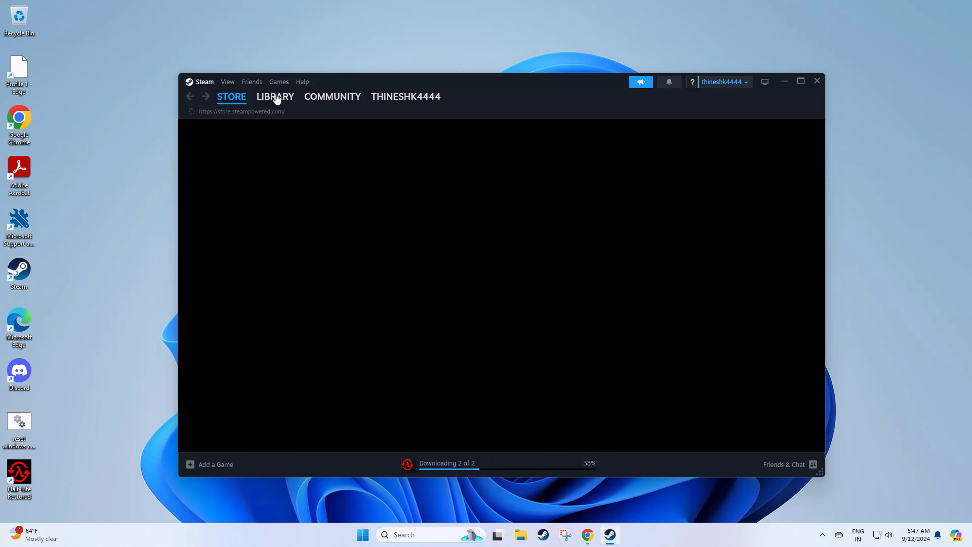
# Open Steam's Downloads settings, where the download region reads India - Chennai.
pyautogui.click(267, 101)
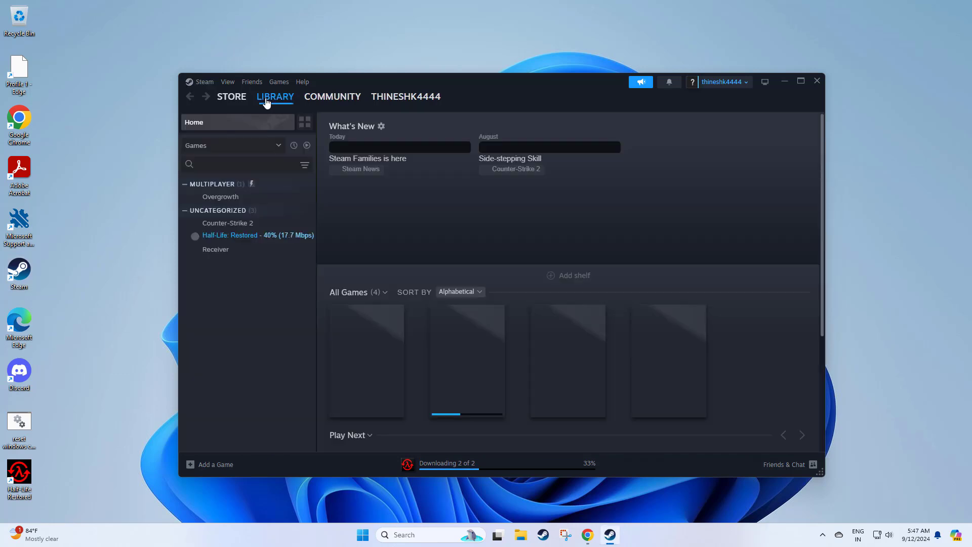
pyautogui.click(242, 236)
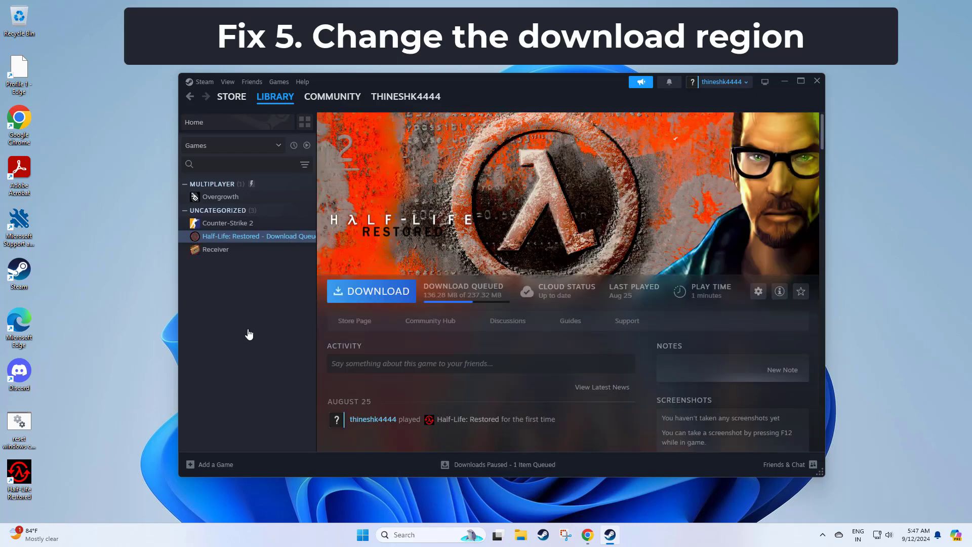
pyautogui.click(203, 83)
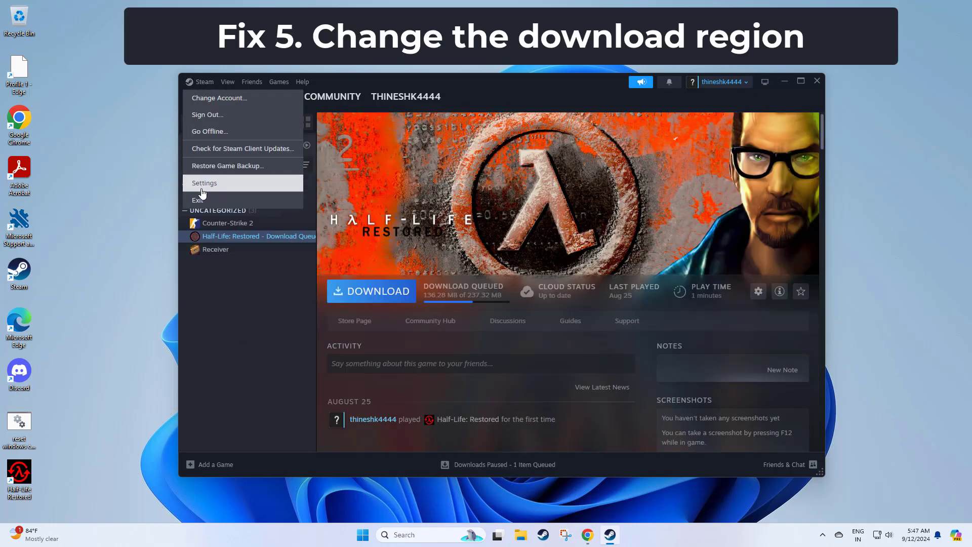
pyautogui.click(235, 182)
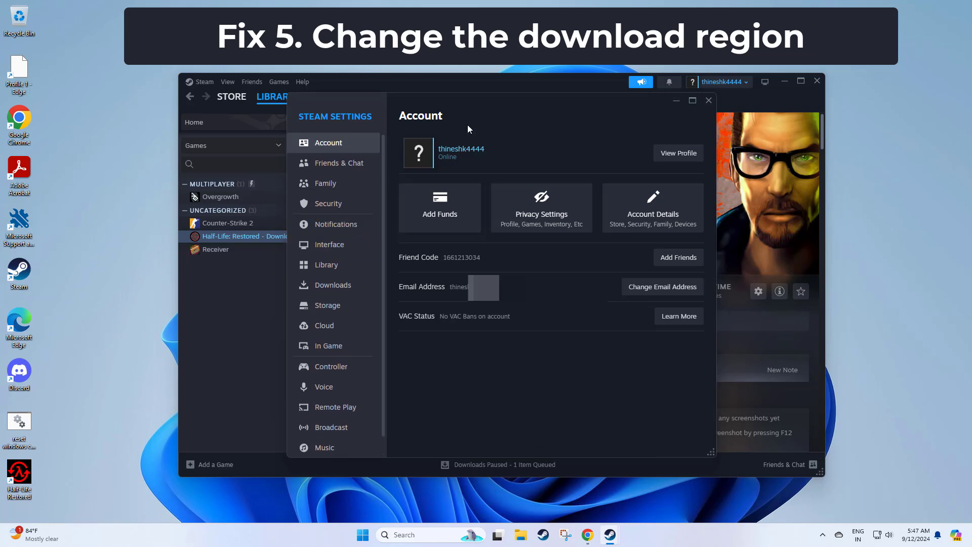
pyautogui.click(334, 283)
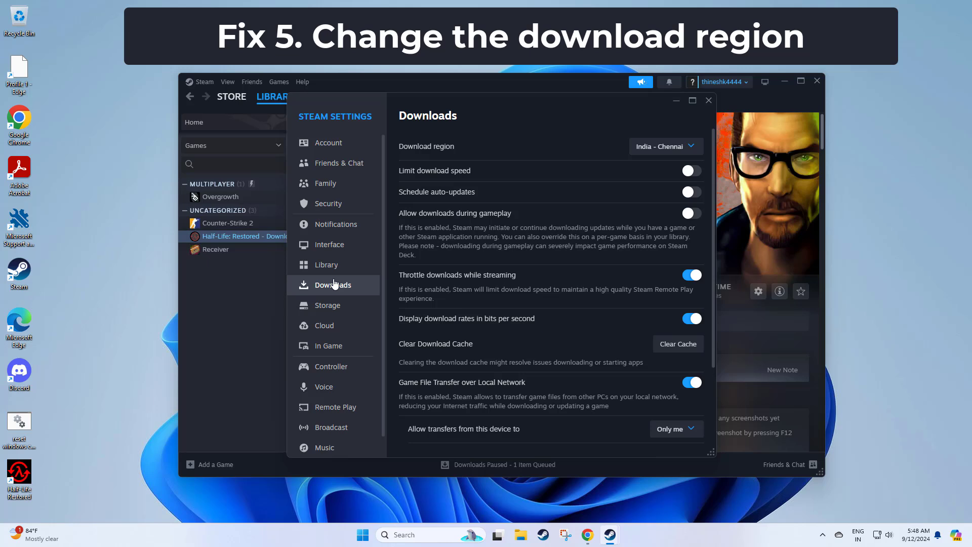
# Switch the download region to India - Delhi and restart Steam to apply it.
pyautogui.click(692, 146)
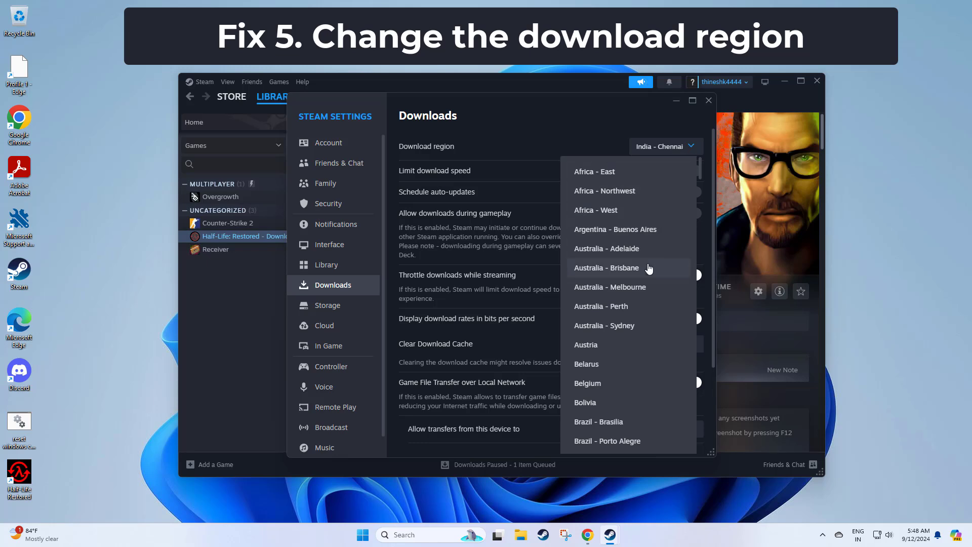
pyautogui.scroll(-15, 633, 266)
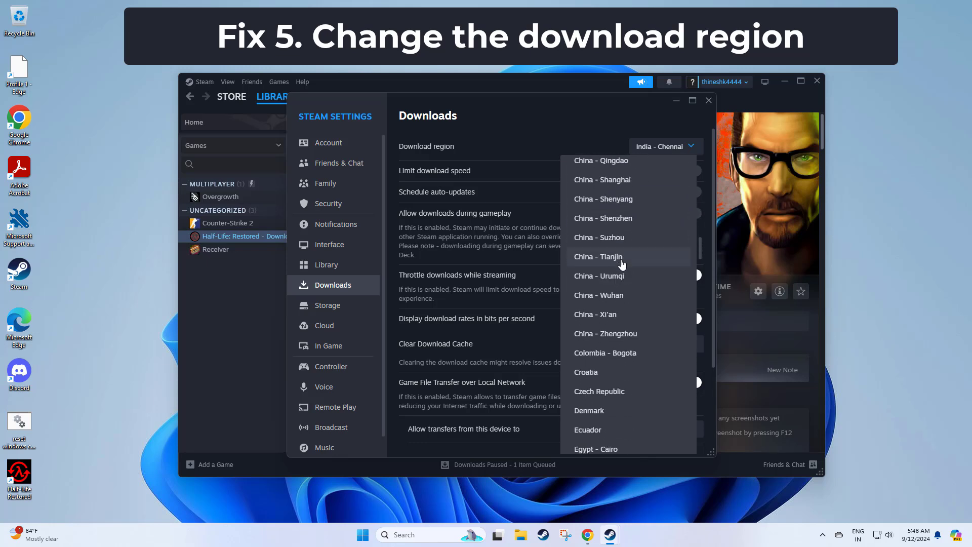
pyautogui.scroll(-15, 622, 264)
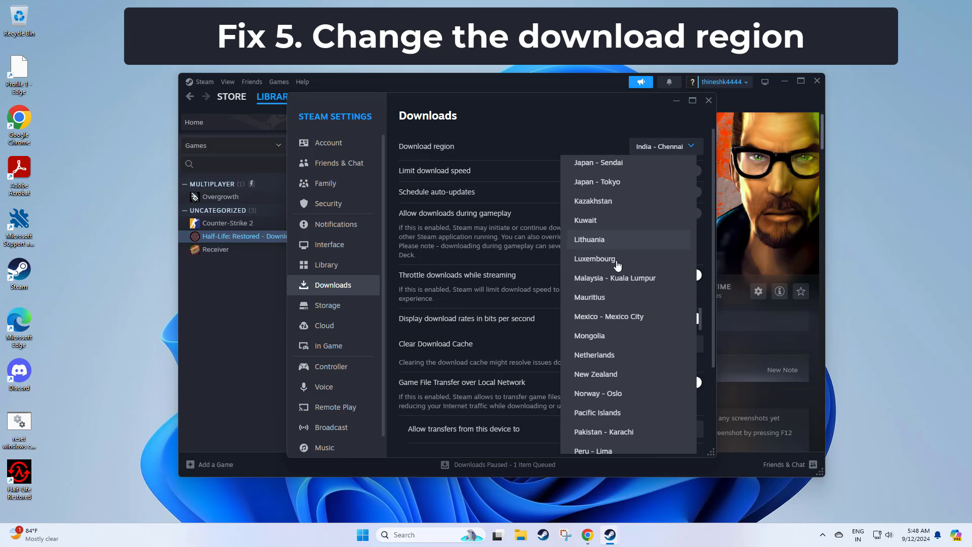
pyautogui.scroll(-15, 617, 264)
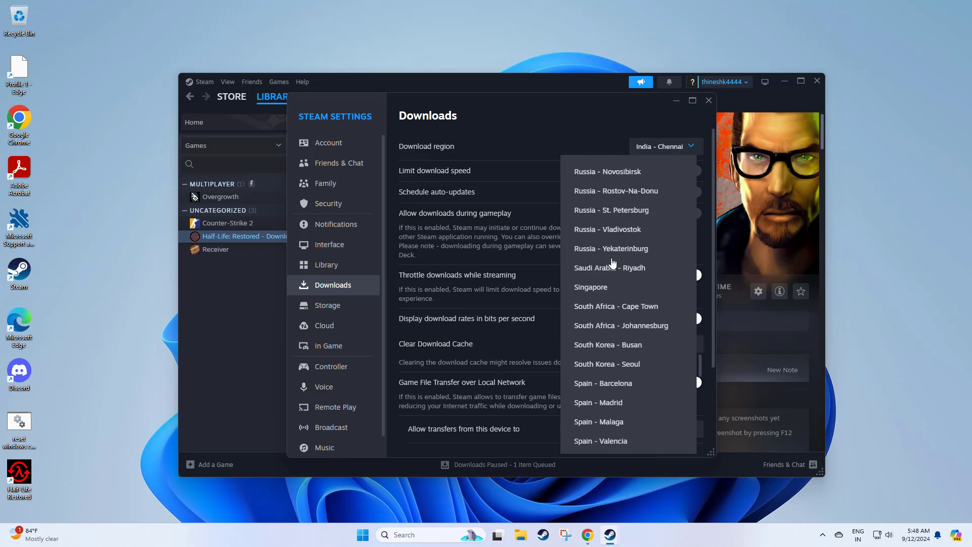
pyautogui.scroll(-15, 614, 263)
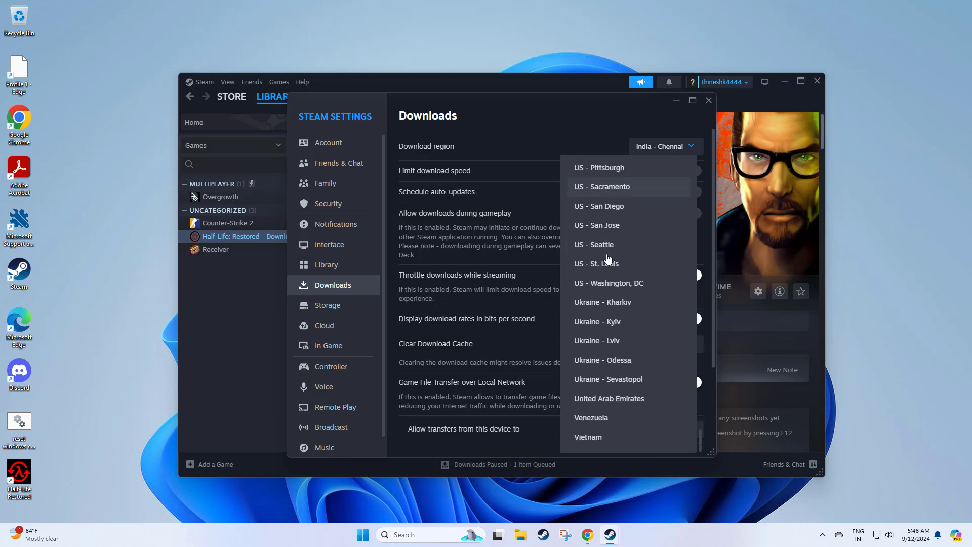
pyautogui.scroll(15, 609, 259)
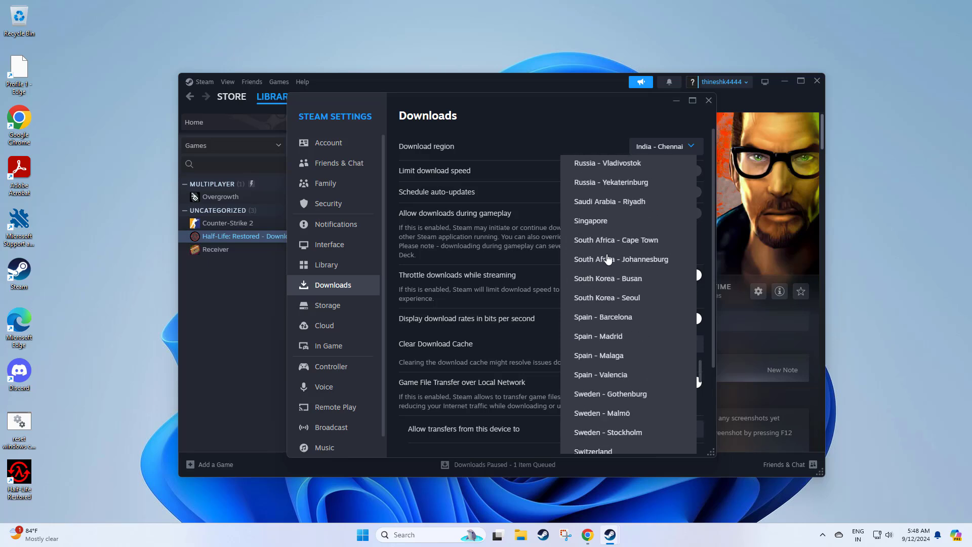
pyautogui.scroll(15, 609, 259)
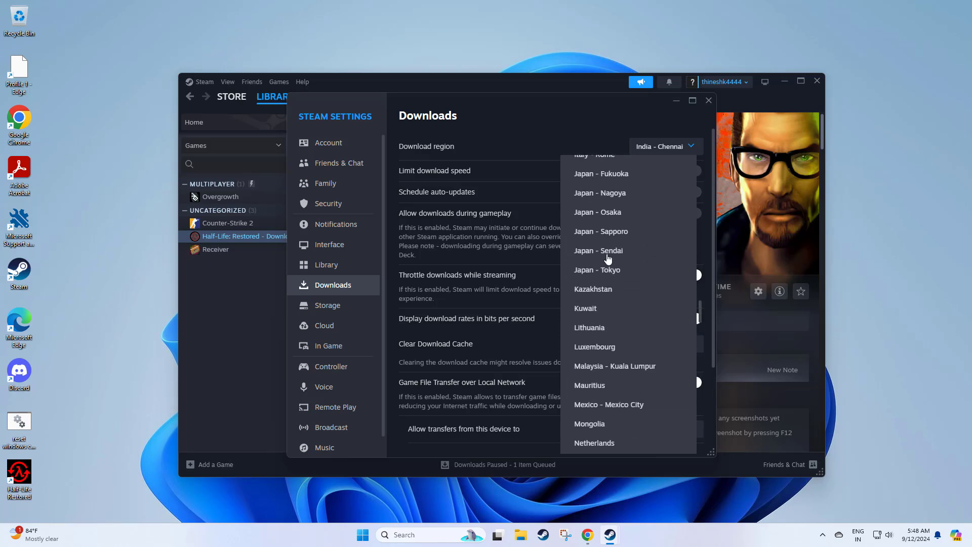
pyautogui.scroll(5, 609, 259)
pyautogui.scroll(-3, 609, 259)
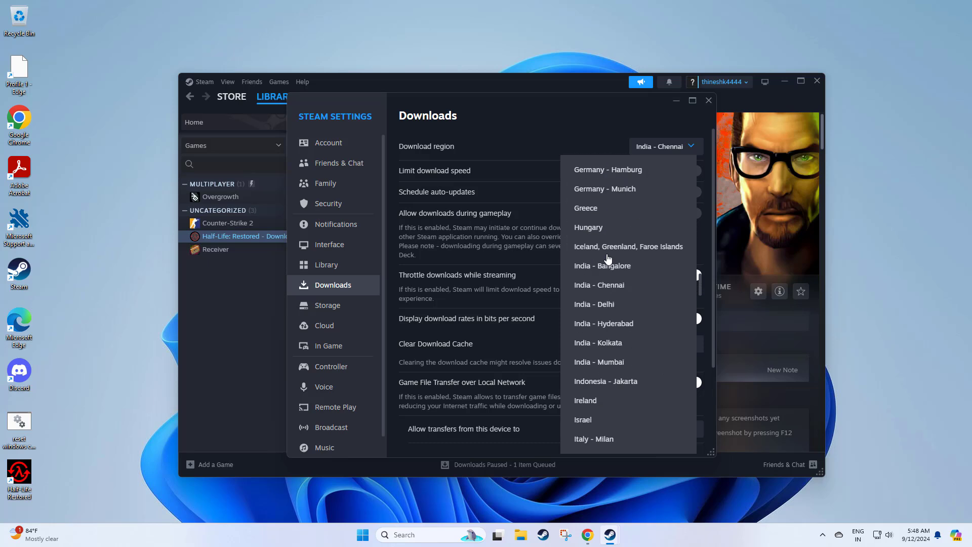
pyautogui.click(615, 304)
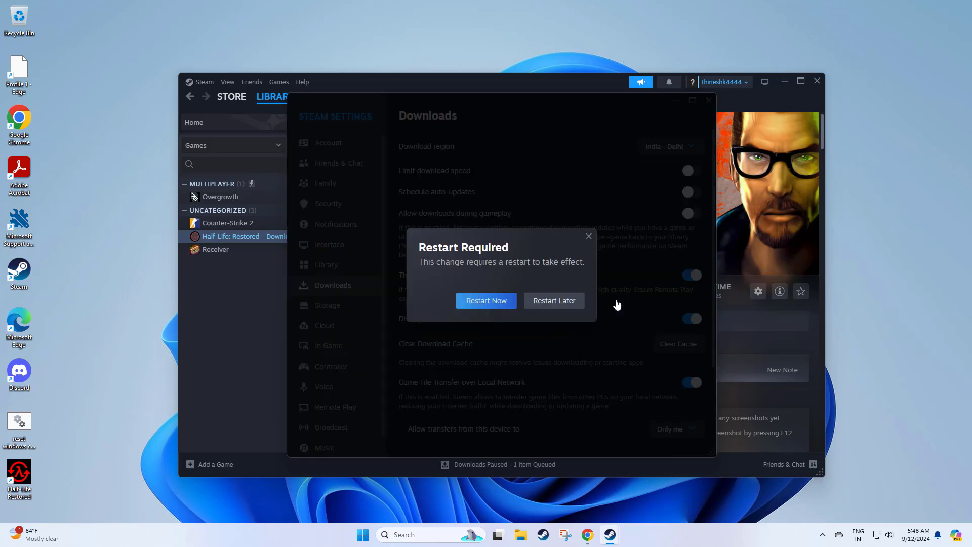
pyautogui.click(490, 307)
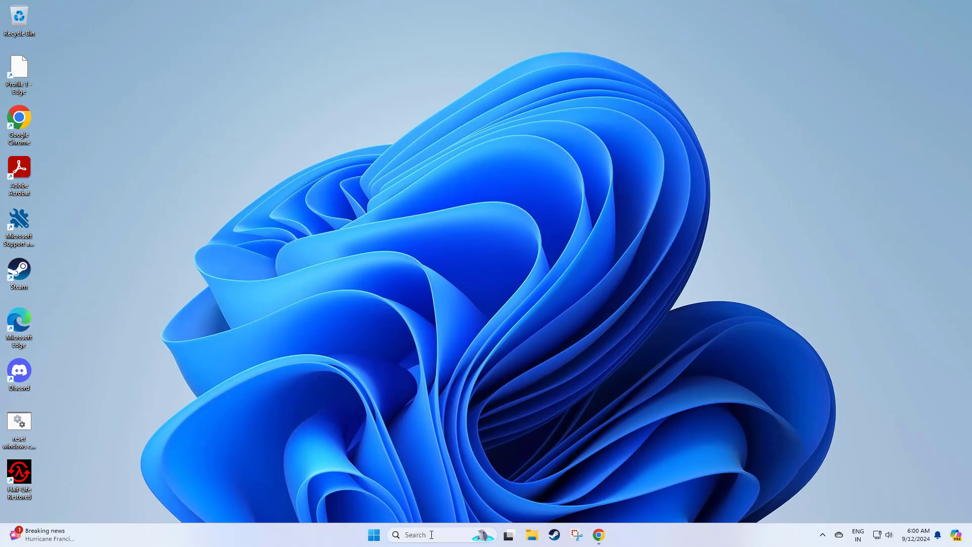
# Launch Command Prompt as administrator and approve the permission request.
pyautogui.click(432, 536)
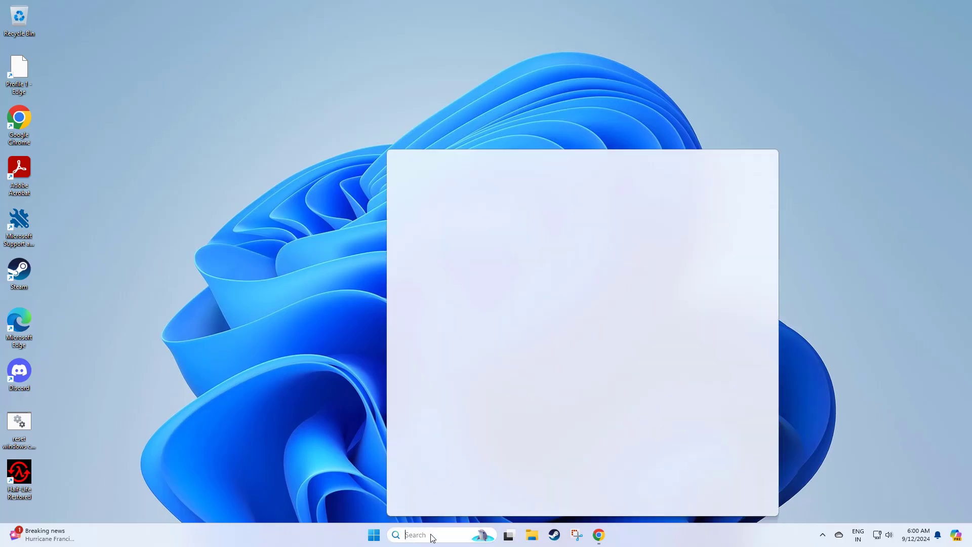
pyautogui.write('cmd')
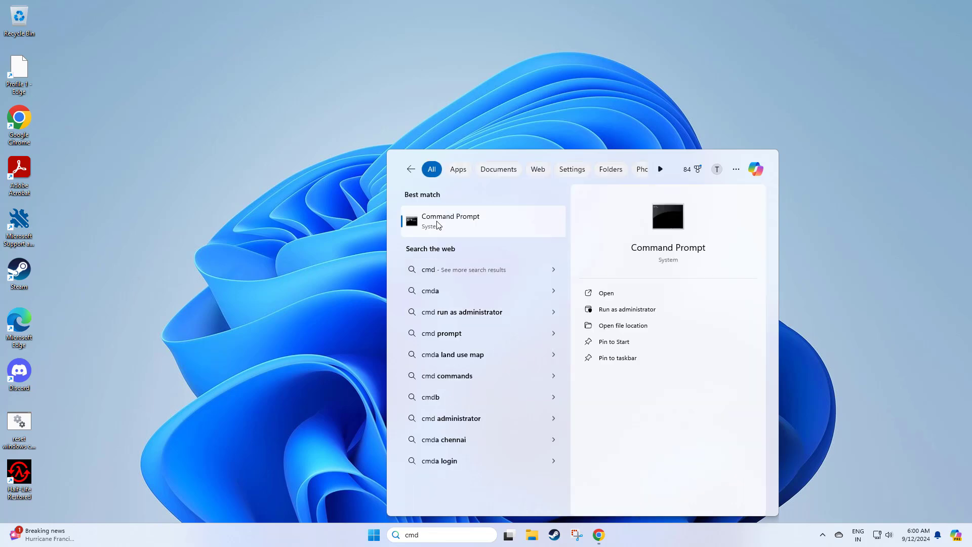
pyautogui.rightClick(437, 225)
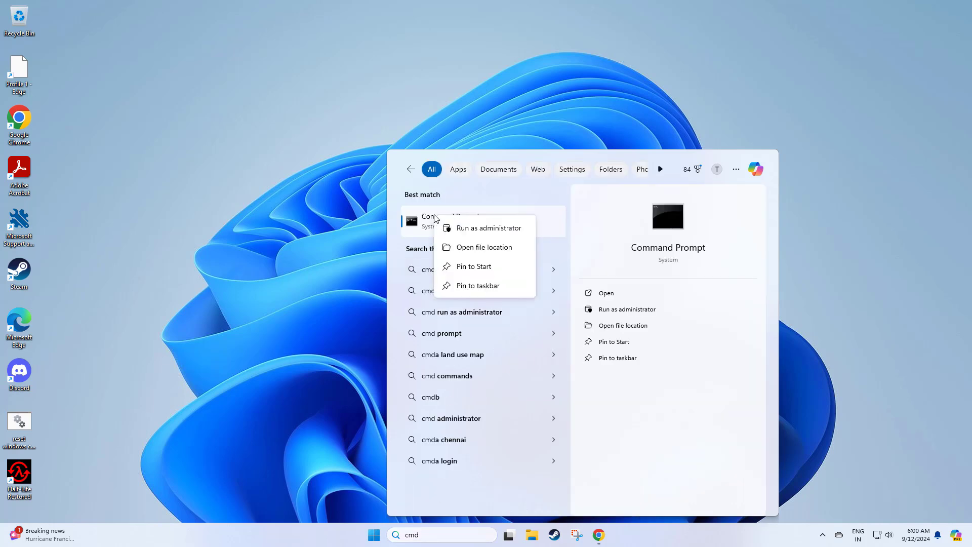
pyautogui.click(485, 229)
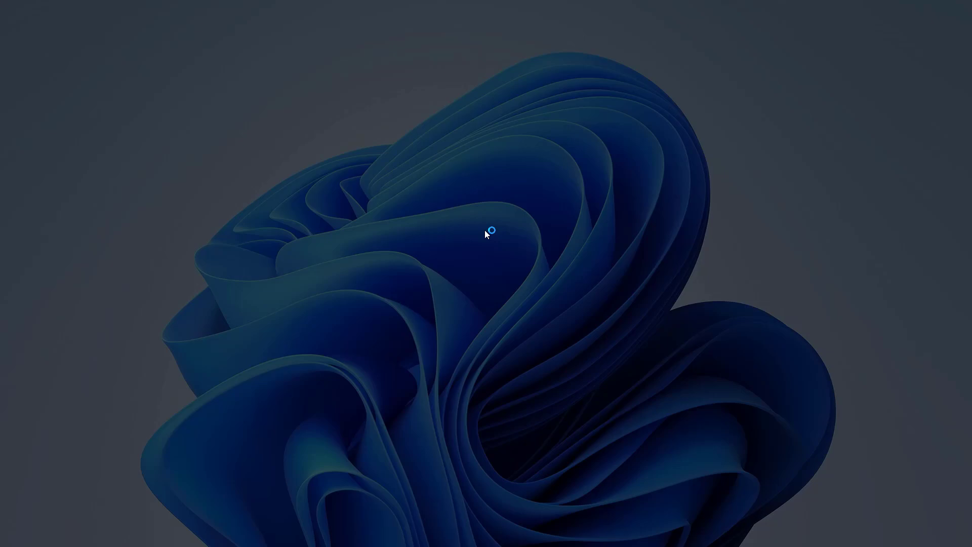
pyautogui.click(497, 354)
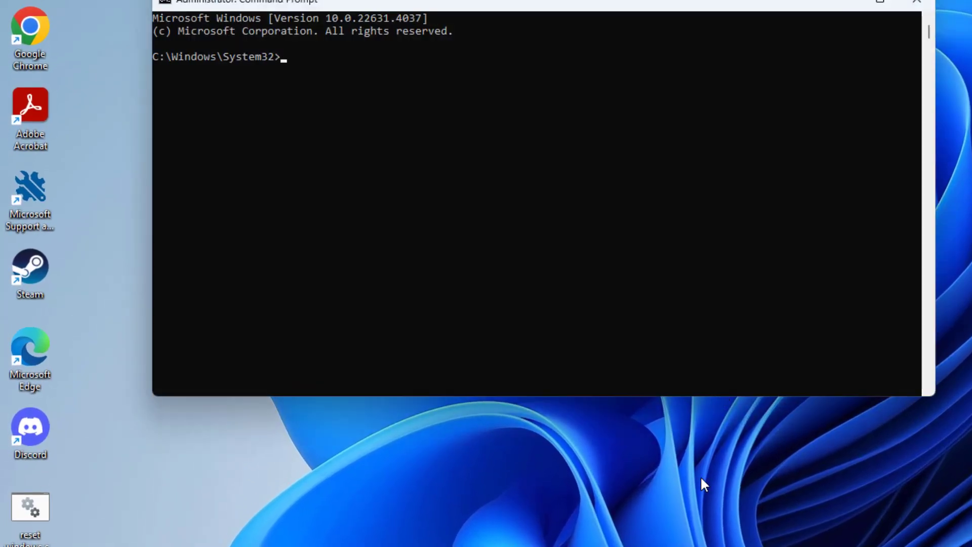
# Run ipconfig/flushdns to flush the DNS cache, then exit the prompt.
pyautogui.write('ipcon')
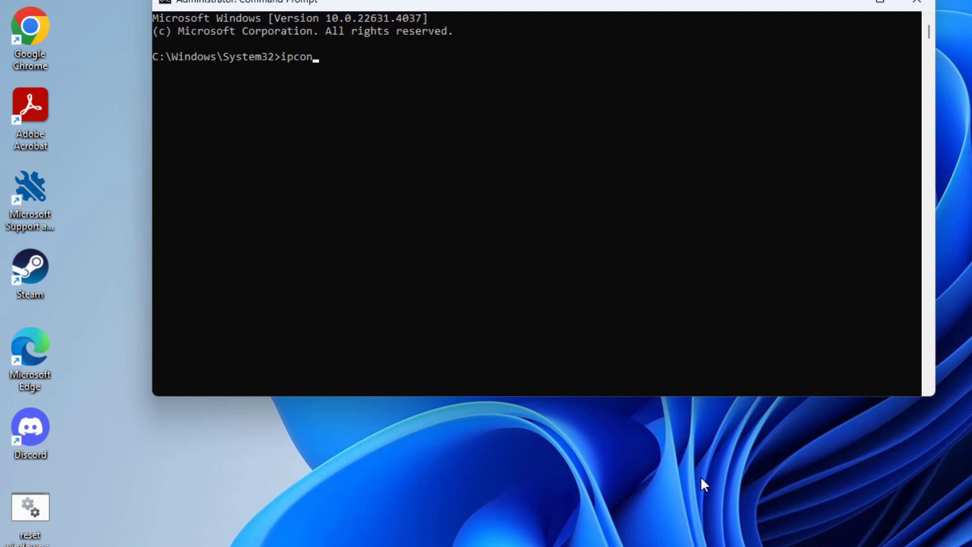
pyautogui.write('gi')
pyautogui.write('g')
pyautogui.press('BackSpace')
pyautogui.press('BackSpace')
pyautogui.press('BackSpace')
pyautogui.write('fig/flushdns')
pyautogui.press('Return')
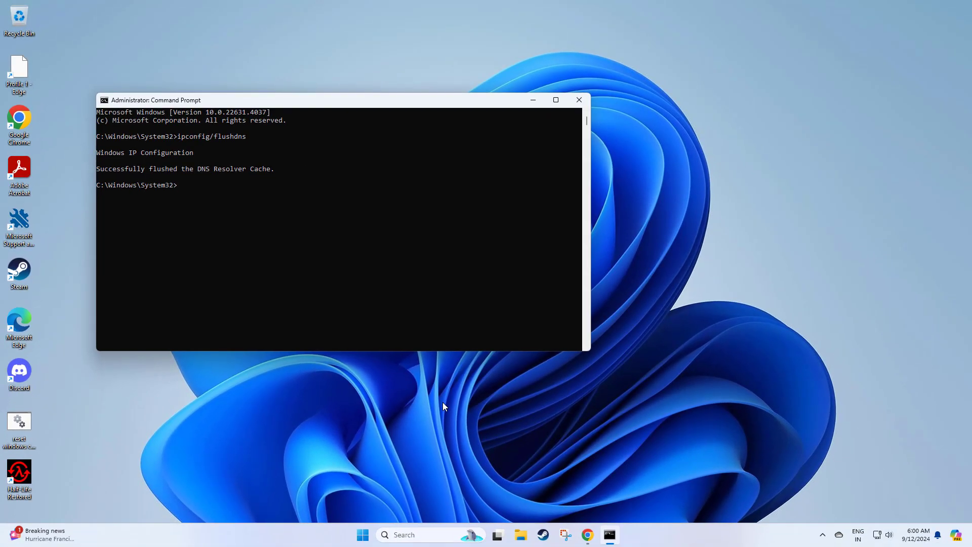
pyautogui.write('exit')
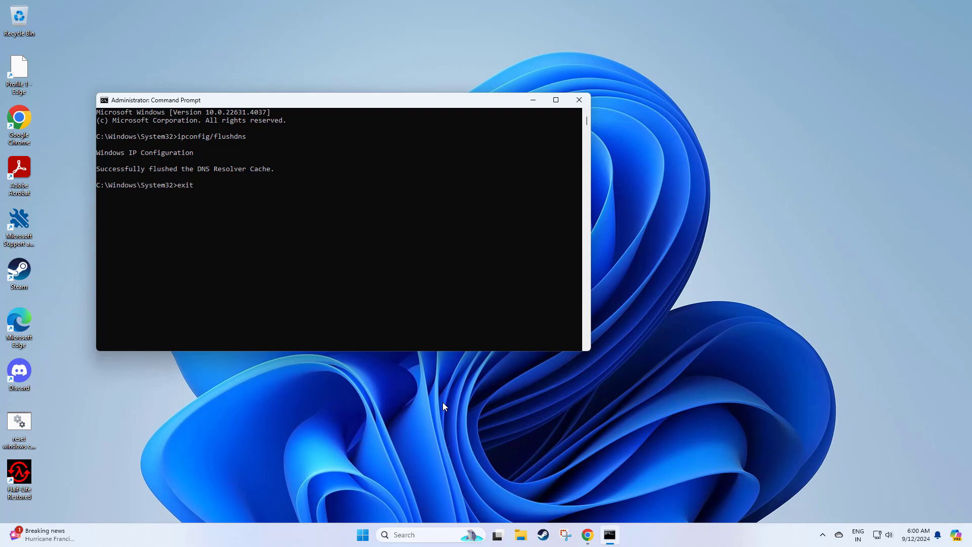
pyautogui.press('Return')
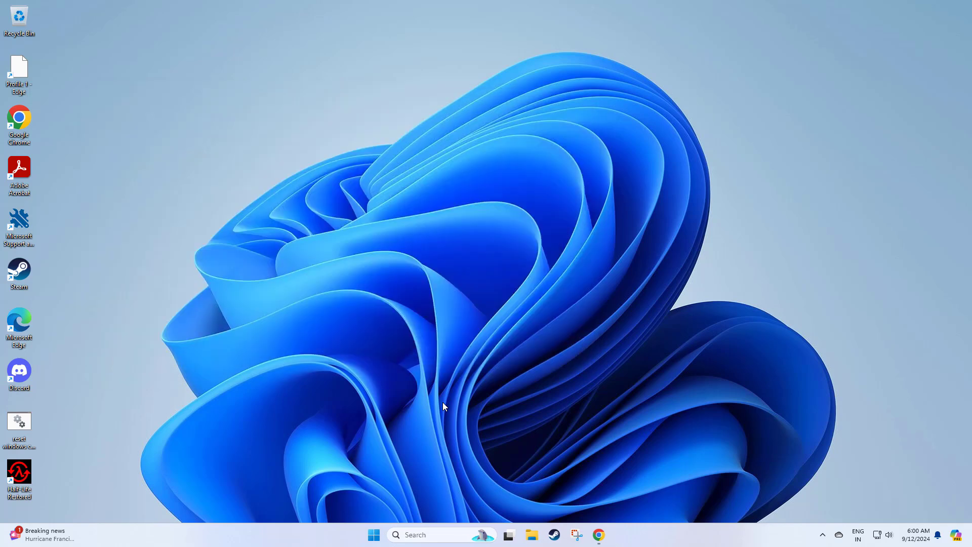
pyautogui.click(374, 535)
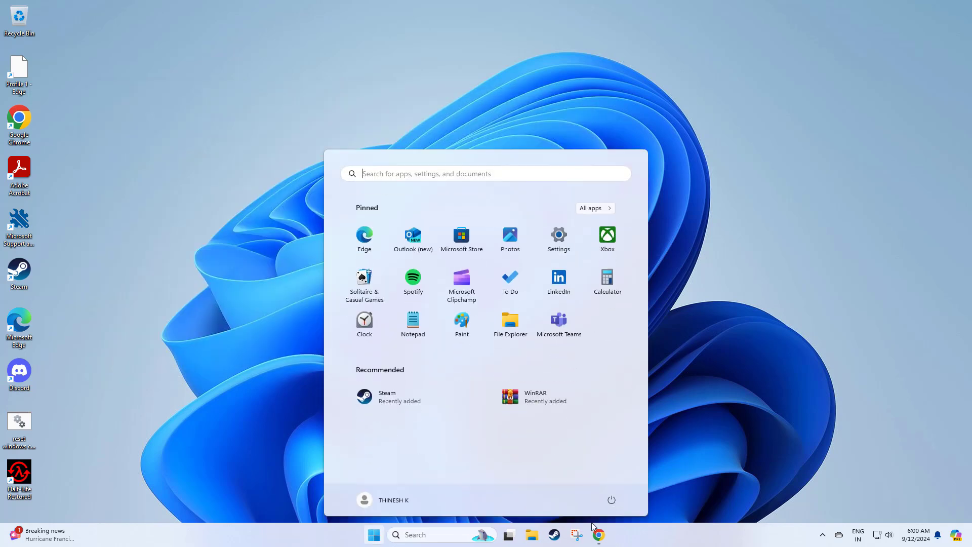